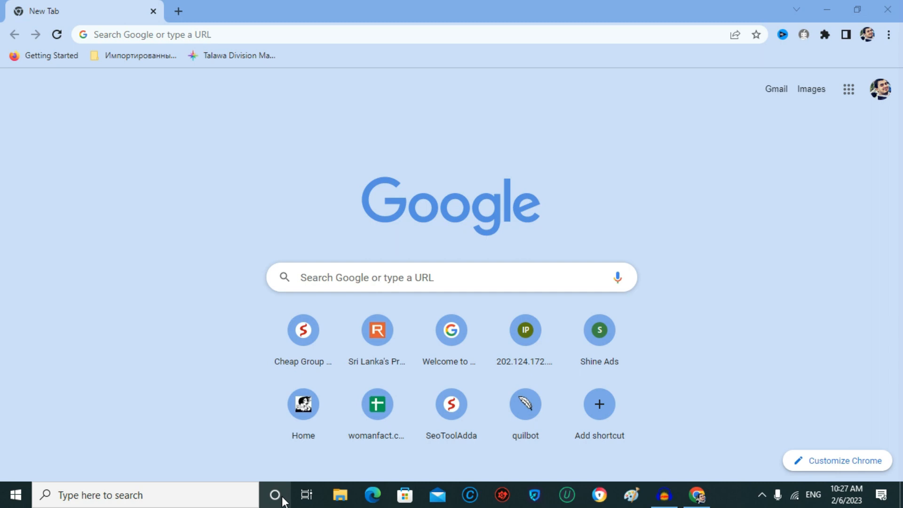
# Rerun the 'chat gpt 3' search and open a new ChatGPT chat from OpenAI's ChatGPT blog post
pyautogui.click(116, 35)
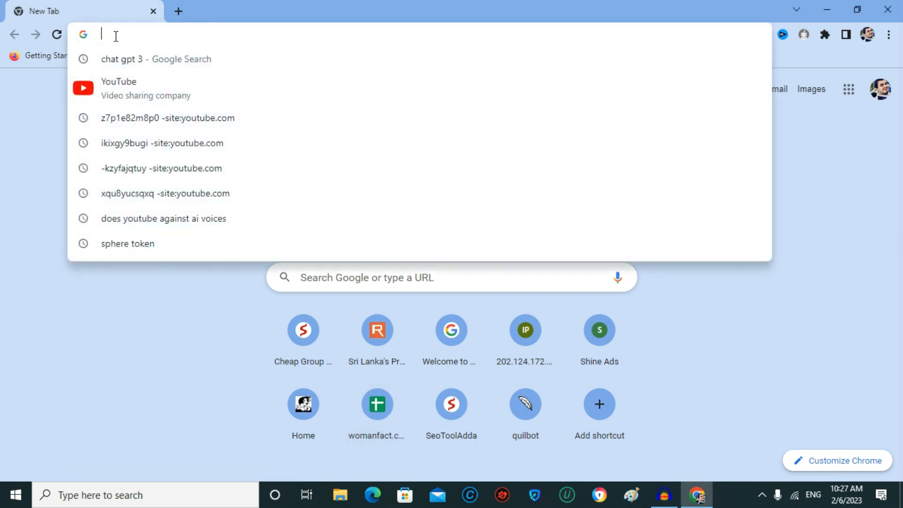
pyautogui.click(124, 58)
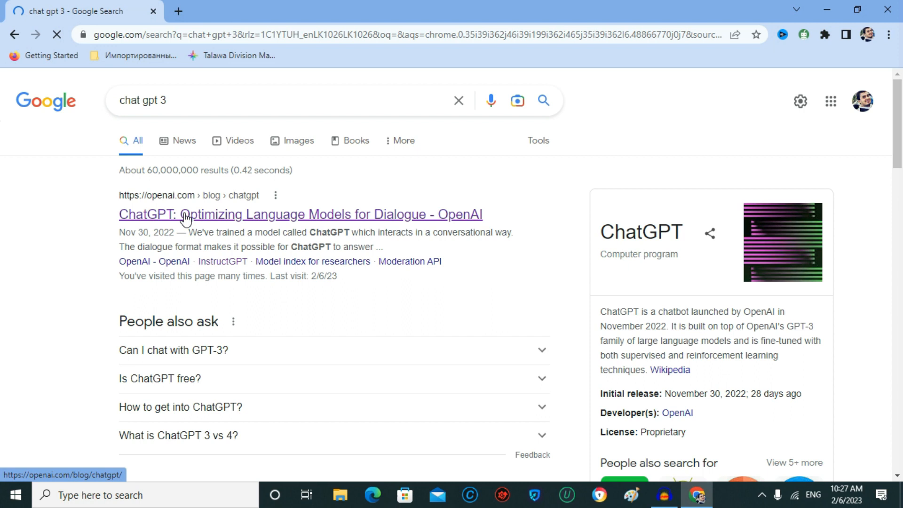
pyautogui.click(185, 216)
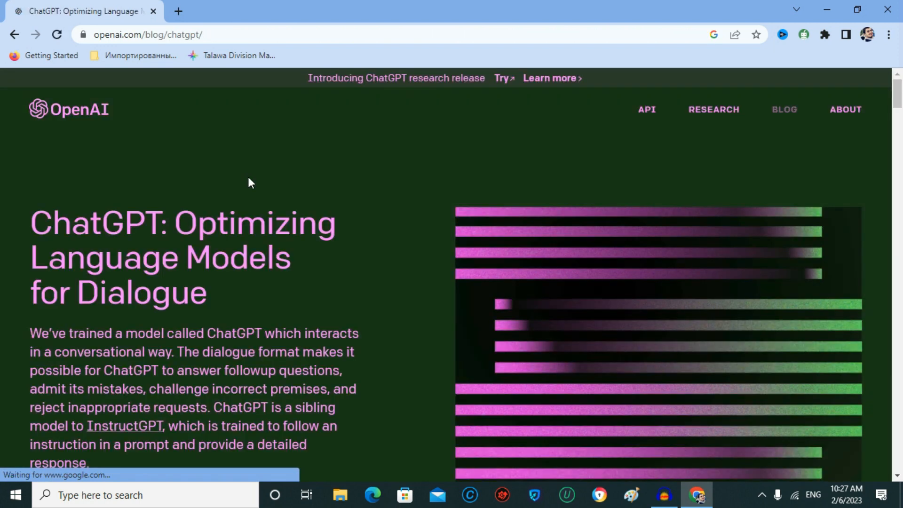
pyautogui.click(376, 80)
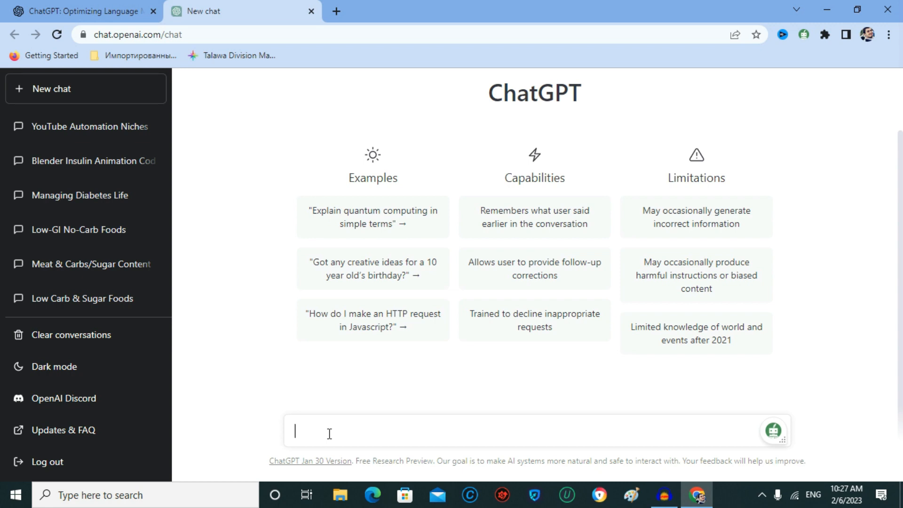
# Ask ChatGPT to 'write me a video script about the success'
pyautogui.write('wr')
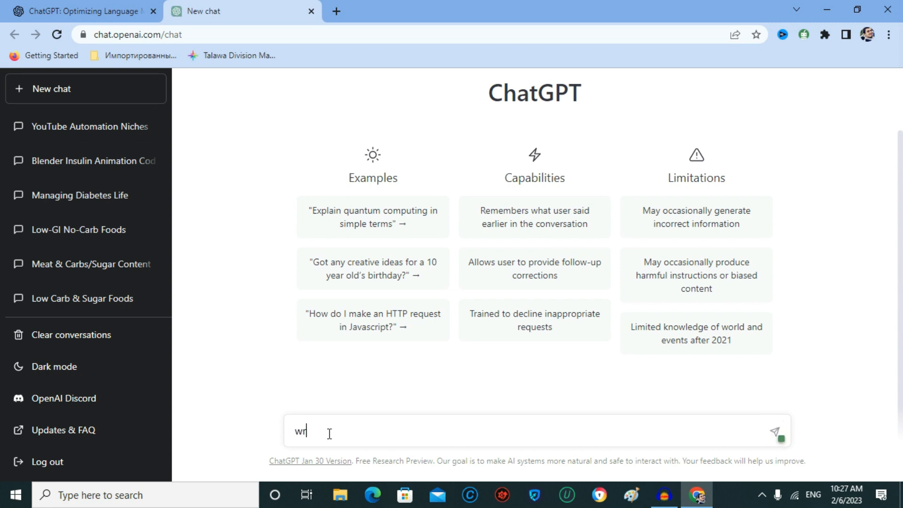
pyautogui.write('ite me a video script about the success')
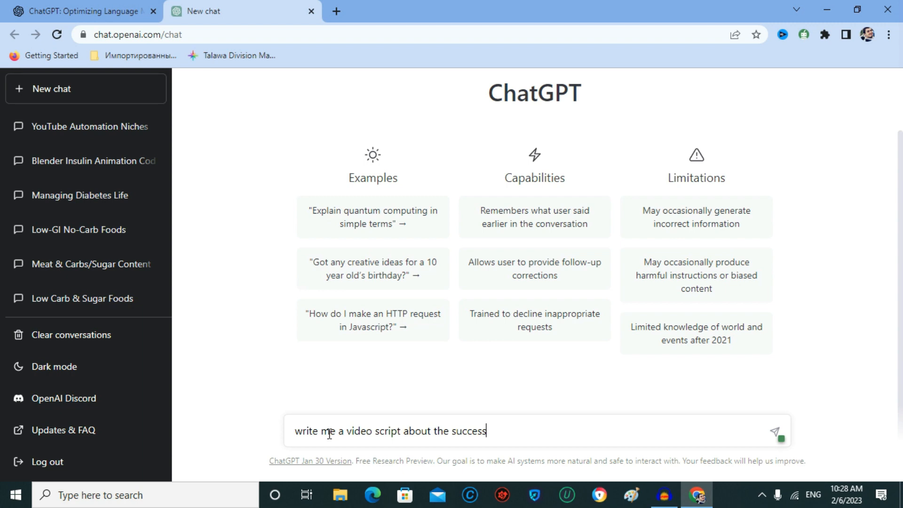
pyautogui.press('Return')
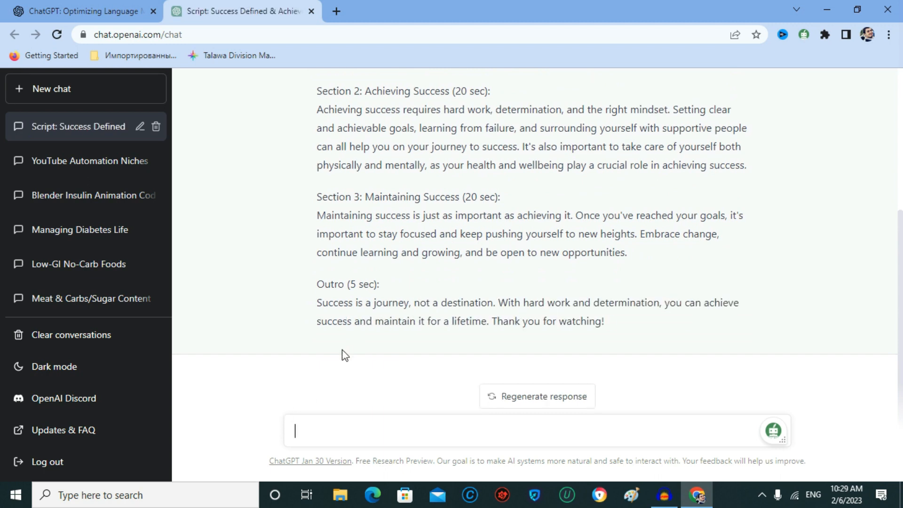
pyautogui.scroll(3, 346, 344)
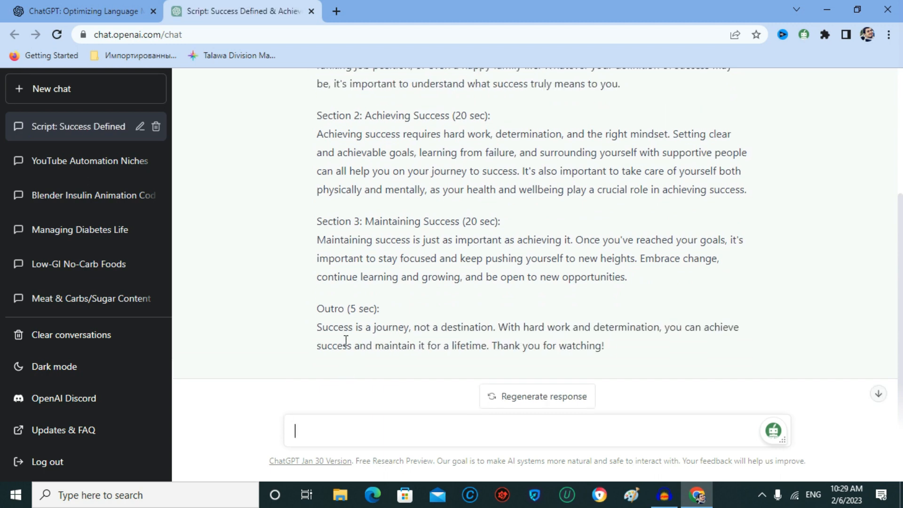
pyautogui.scroll(2, 346, 340)
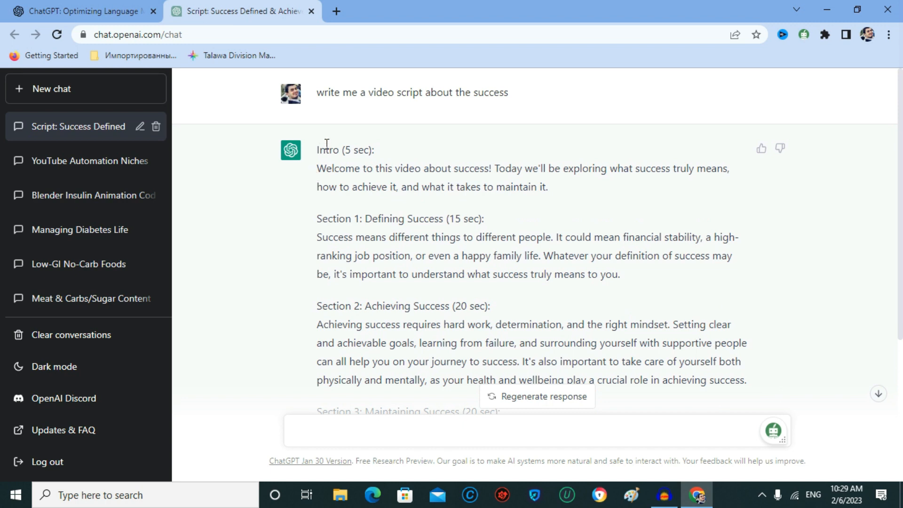
# Copy the whole generated script from Intro through Outro and open a new tab
pyautogui.moveTo(318, 147); pyautogui.dragTo(717, 321)
pyautogui.scroll(-5, 687, 290)
pyautogui.rightClick(502, 233)
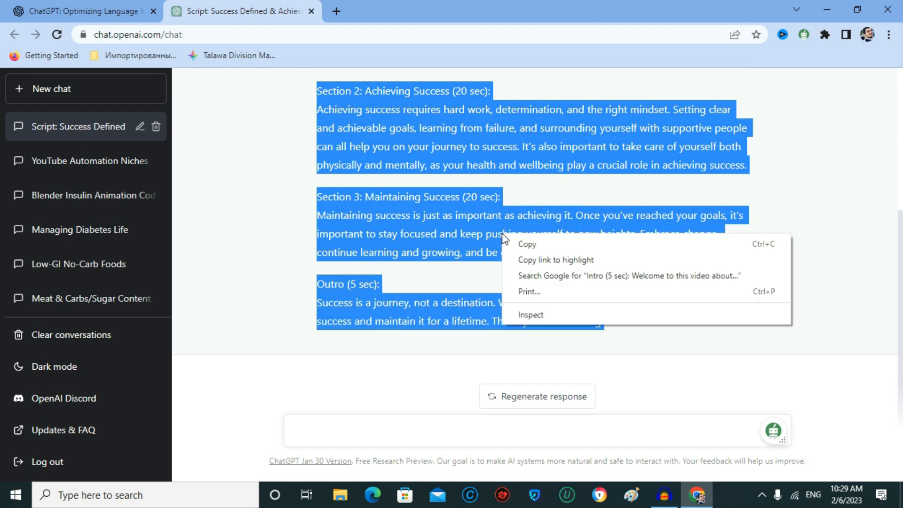
pyautogui.click(544, 248)
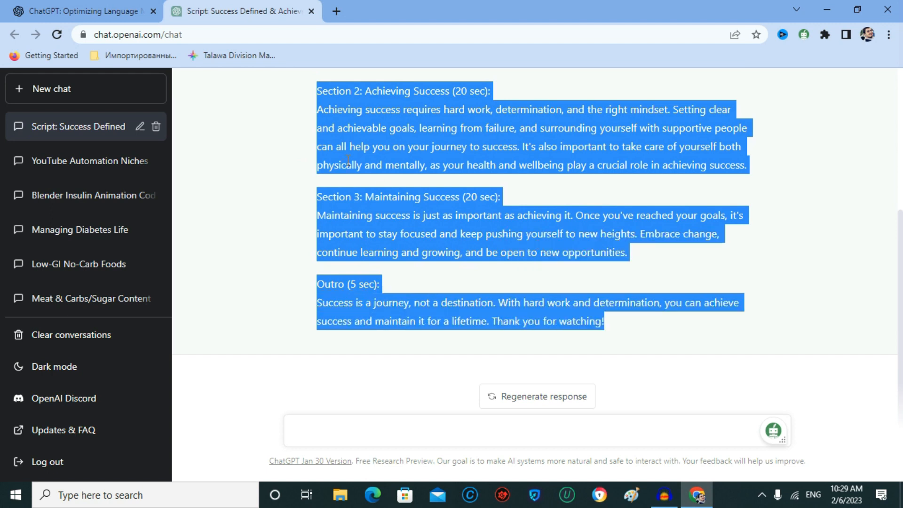
pyautogui.click(336, 10)
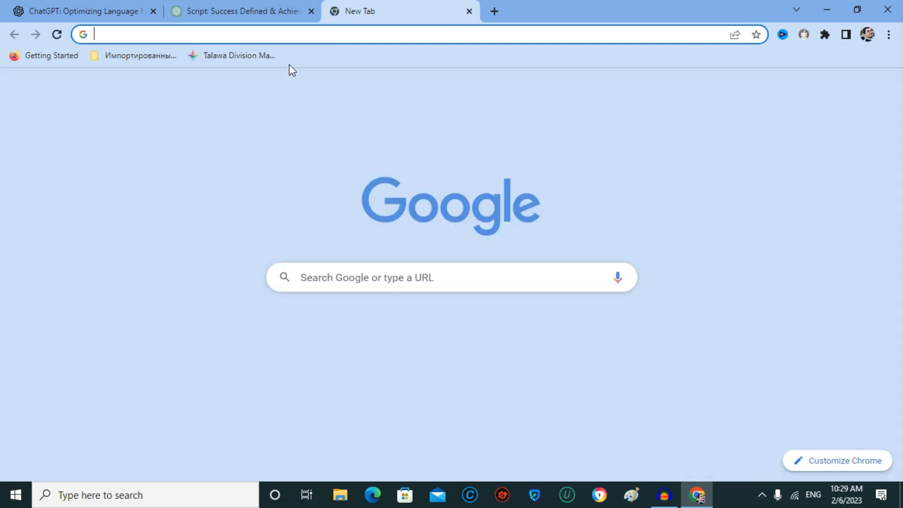
# Go to clipchamp.com/en/ in the new tab and start logging in
pyautogui.write('clipchamp.com/en/')
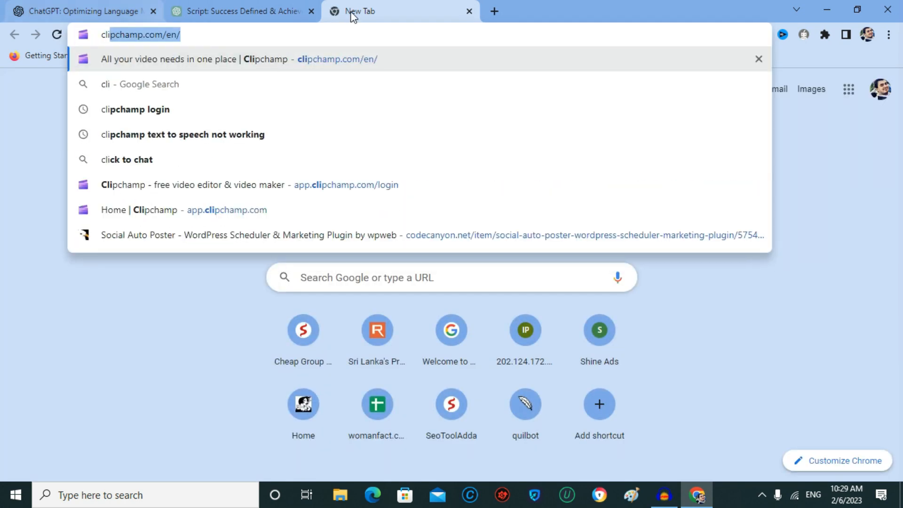
pyautogui.click(232, 39)
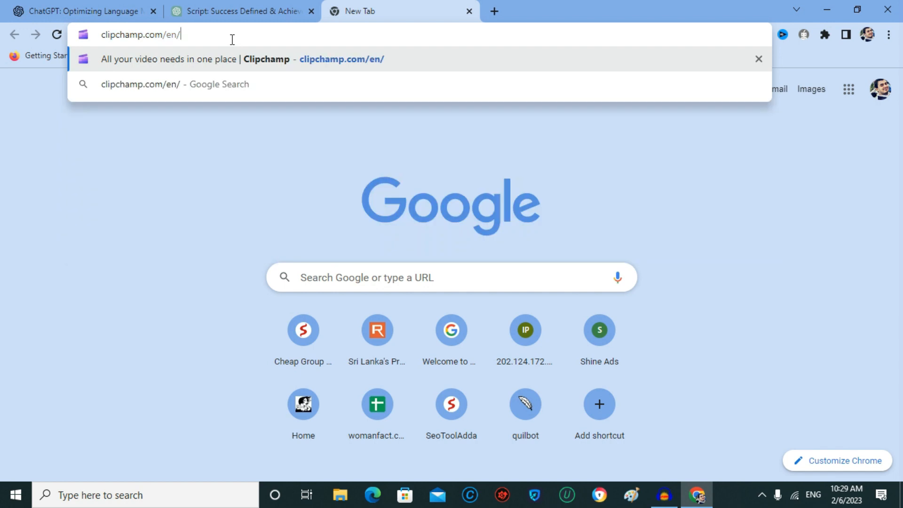
pyautogui.press('Return')
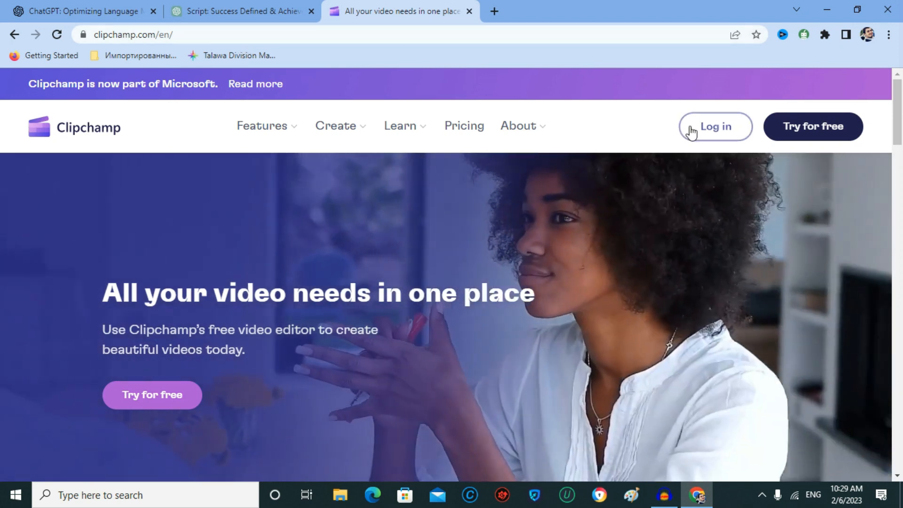
pyautogui.click(699, 132)
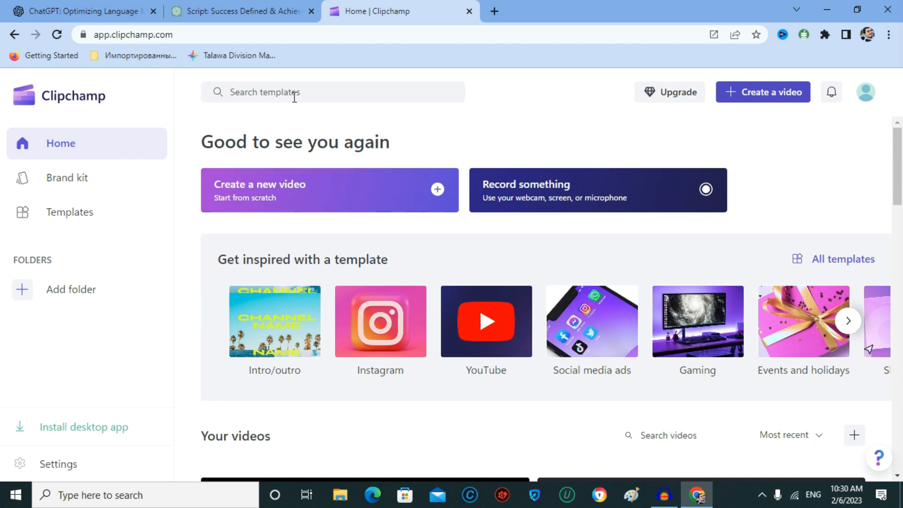
# Create a new blank video project in the Clipchamp editor
pyautogui.click(261, 199)
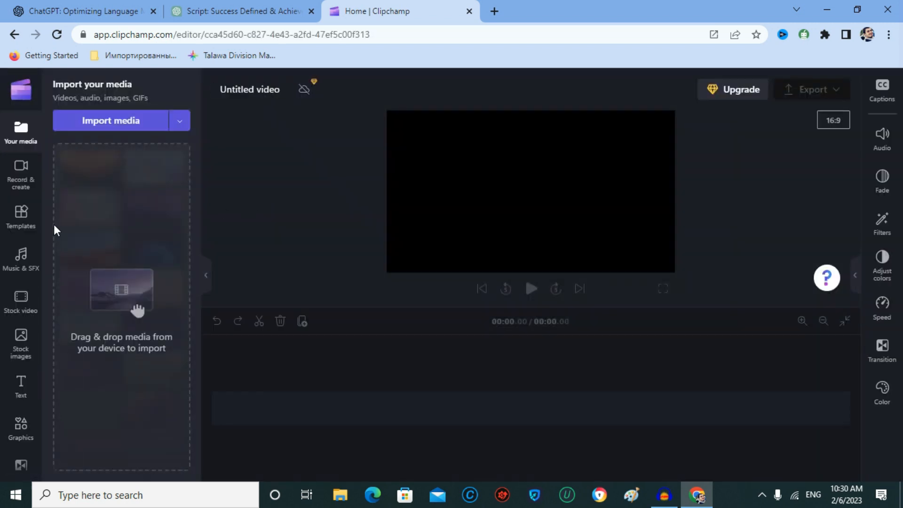
# Open Text to speech and paste the copied success script into the script box
pyautogui.click(19, 187)
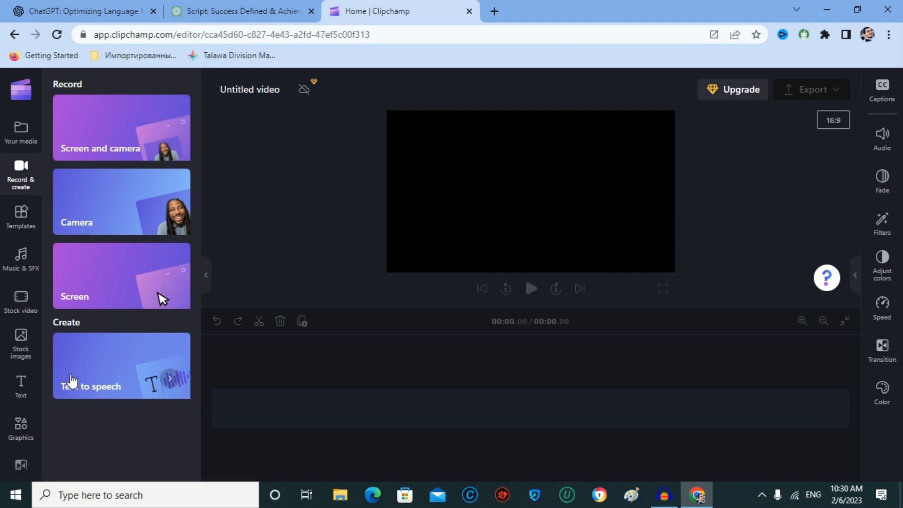
pyautogui.click(102, 387)
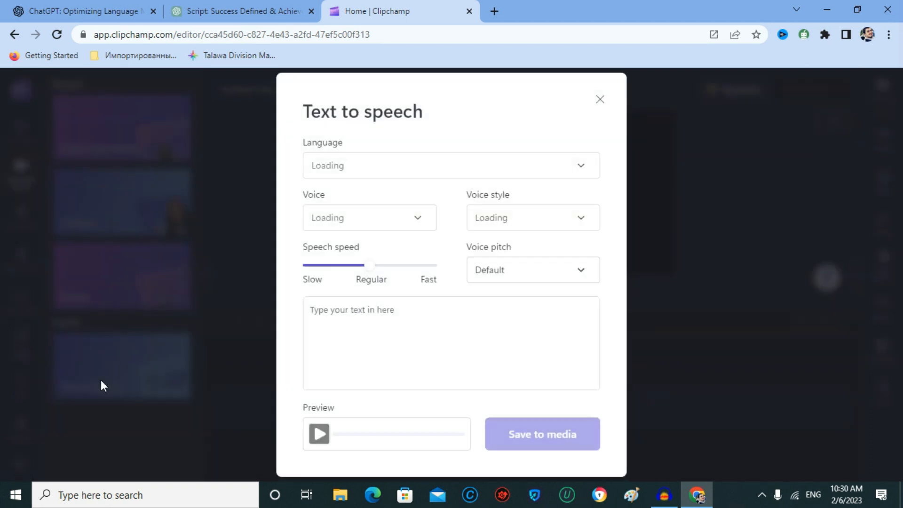
pyautogui.rightClick(331, 328)
pyautogui.click(363, 224)
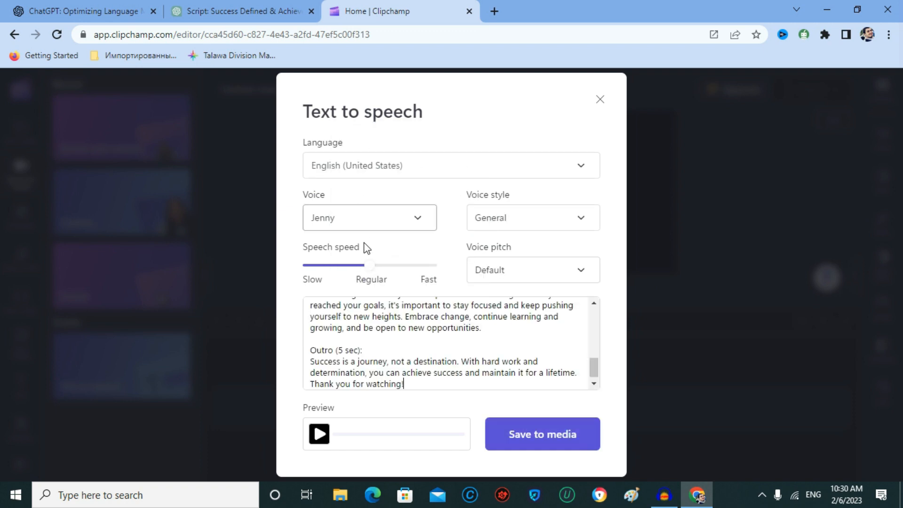
pyautogui.scroll(10, 374, 350)
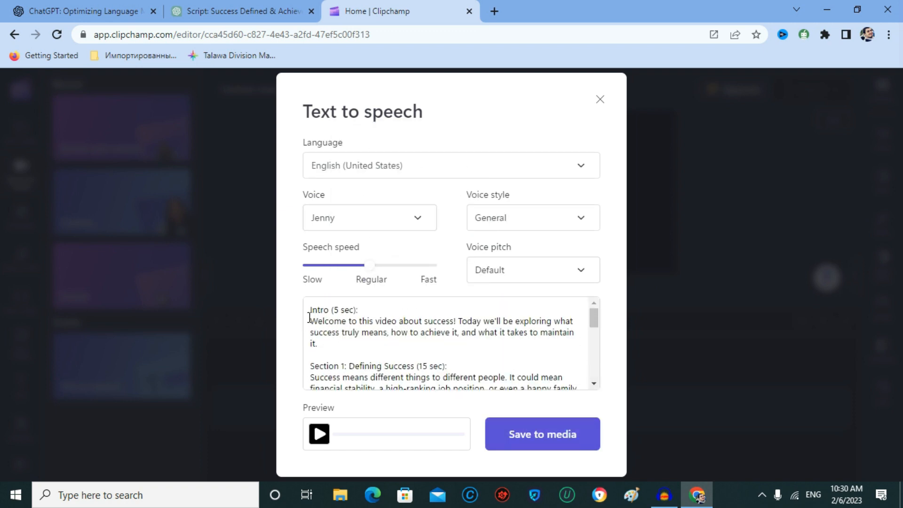
# Delete the Intro (5 sec) and Section 1 heading lines from the script
pyautogui.moveTo(308, 311); pyautogui.dragTo(364, 311)
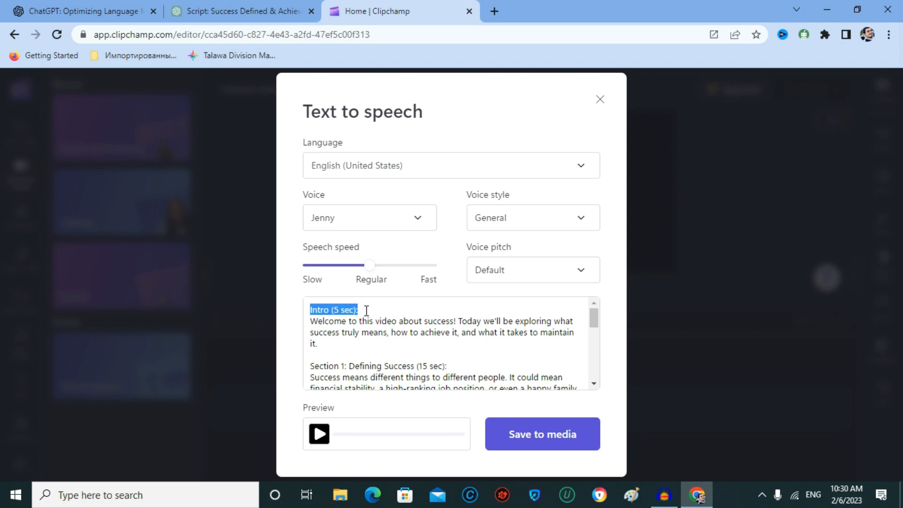
pyautogui.press('BackSpace')
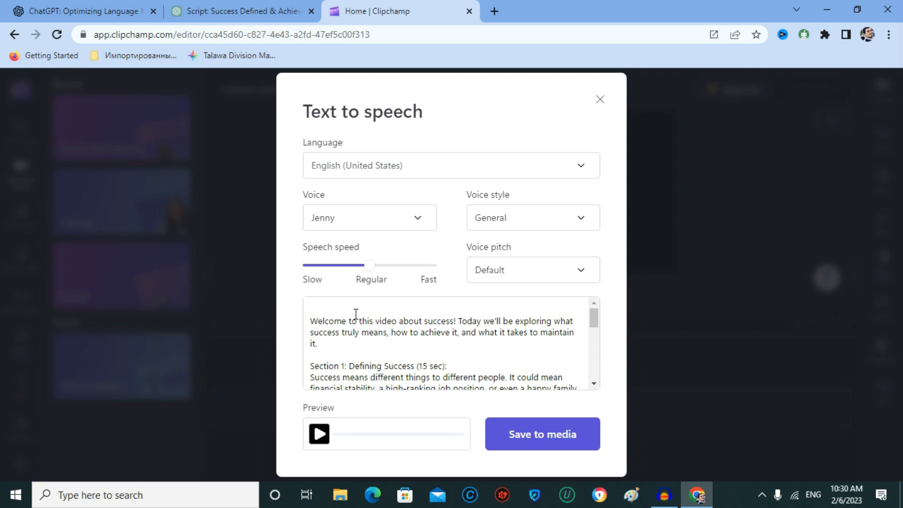
pyautogui.scroll(-2, 337, 314)
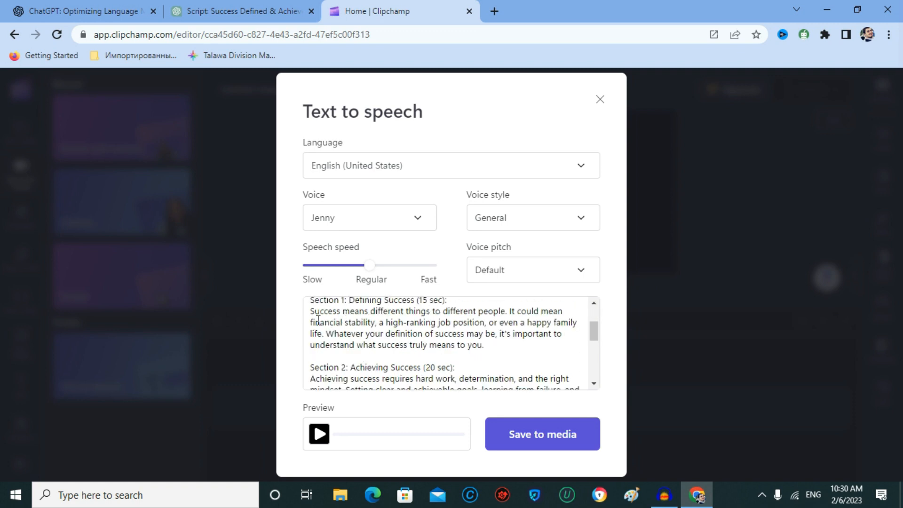
pyautogui.scroll(2, 329, 322)
pyautogui.moveTo(308, 367); pyautogui.dragTo(456, 369)
pyautogui.press('BackSpace')
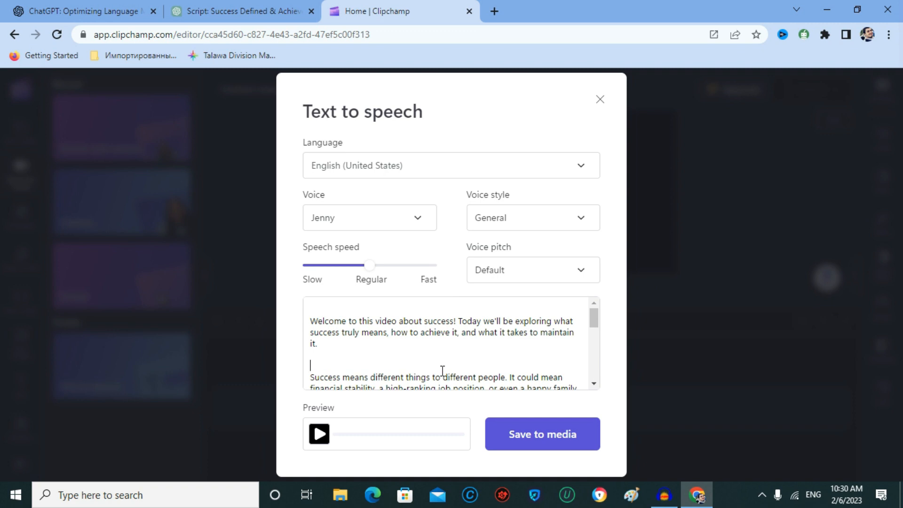
pyautogui.scroll(-3, 443, 372)
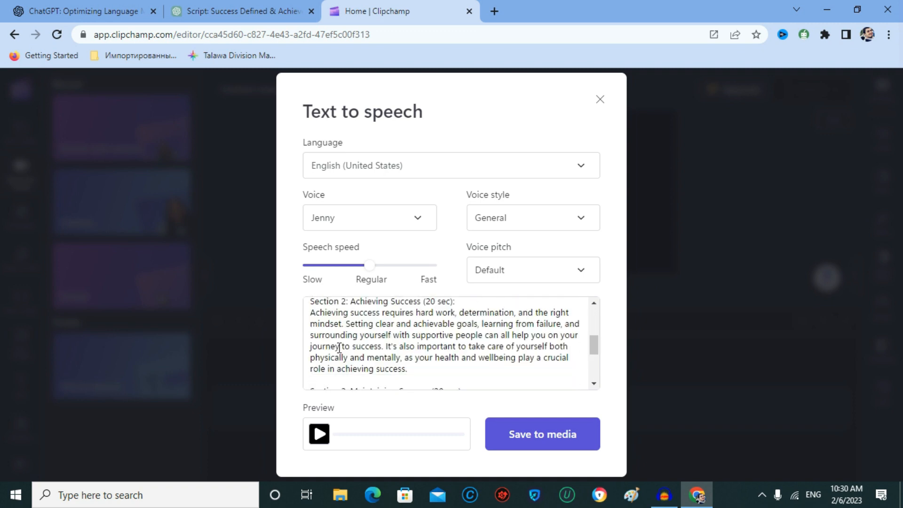
pyautogui.scroll(2, 339, 348)
# Delete the Section 2, Section 3 and Outro heading lines from the script
pyautogui.moveTo(315, 363); pyautogui.dragTo(478, 363)
pyautogui.press('BackSpace')
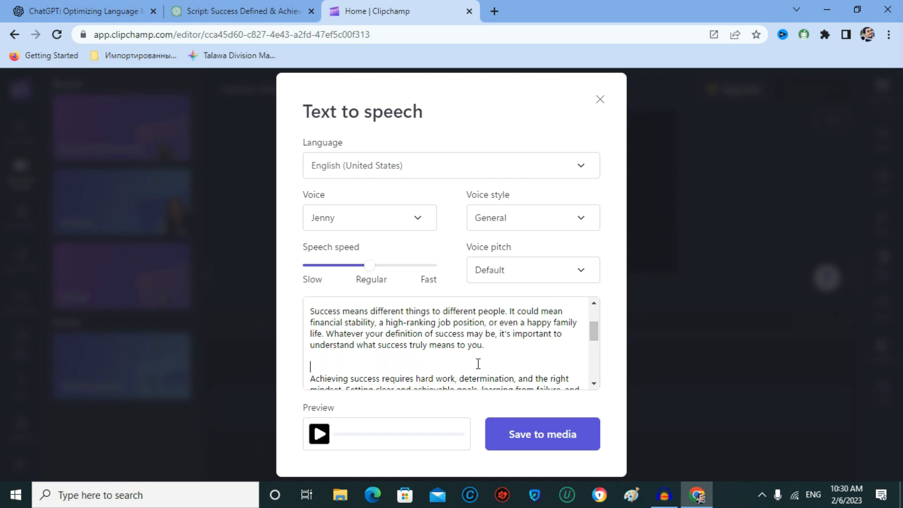
pyautogui.scroll(-3, 478, 363)
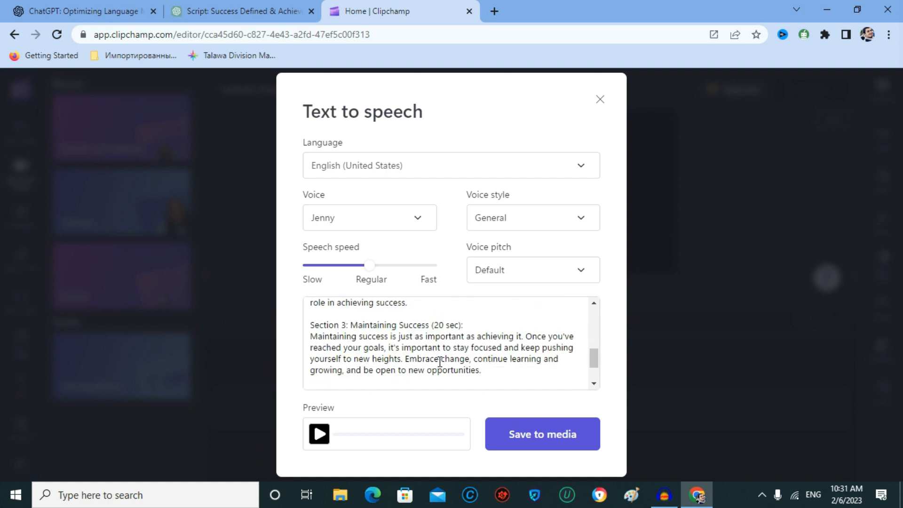
pyautogui.moveTo(306, 325); pyautogui.dragTo(515, 325)
pyautogui.press('BackSpace')
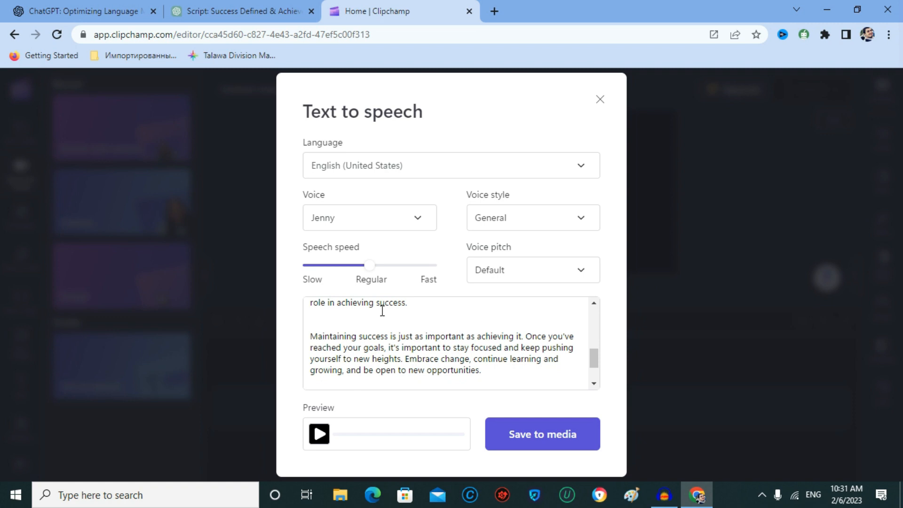
pyautogui.scroll(-1, 367, 318)
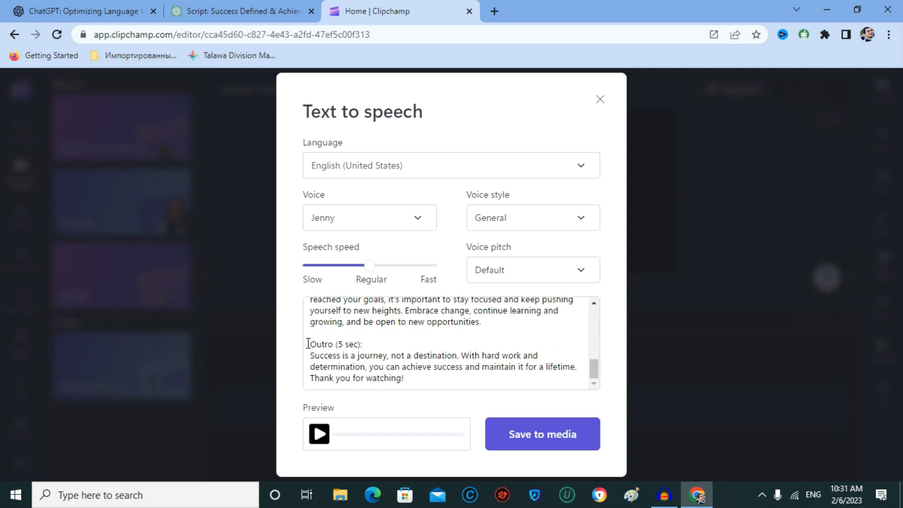
pyautogui.moveTo(307, 343); pyautogui.dragTo(422, 344)
pyautogui.press('BackSpace')
pyautogui.scroll(10, 408, 355)
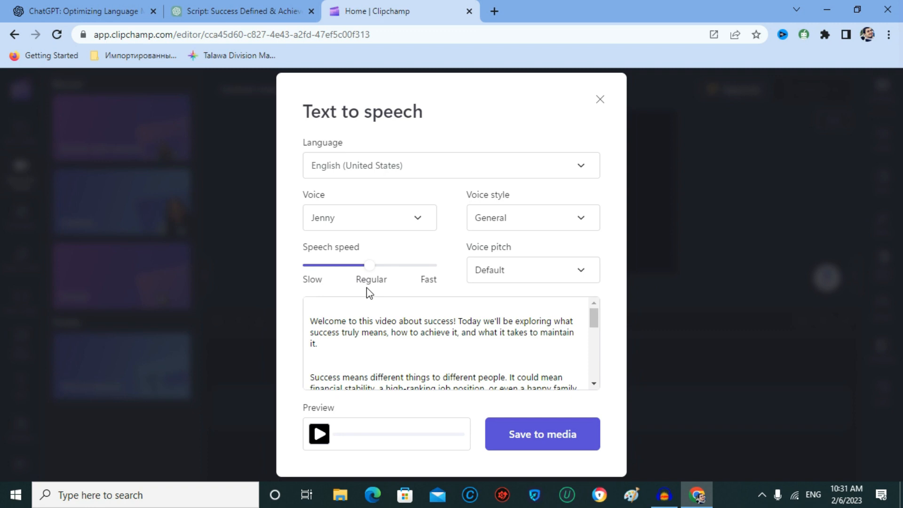
# Keep Jenny as the narrator voice and General as the voice style
pyautogui.click(373, 219)
pyautogui.scroll(-2, 345, 324)
pyautogui.scroll(-5, 343, 347)
pyautogui.scroll(7, 344, 347)
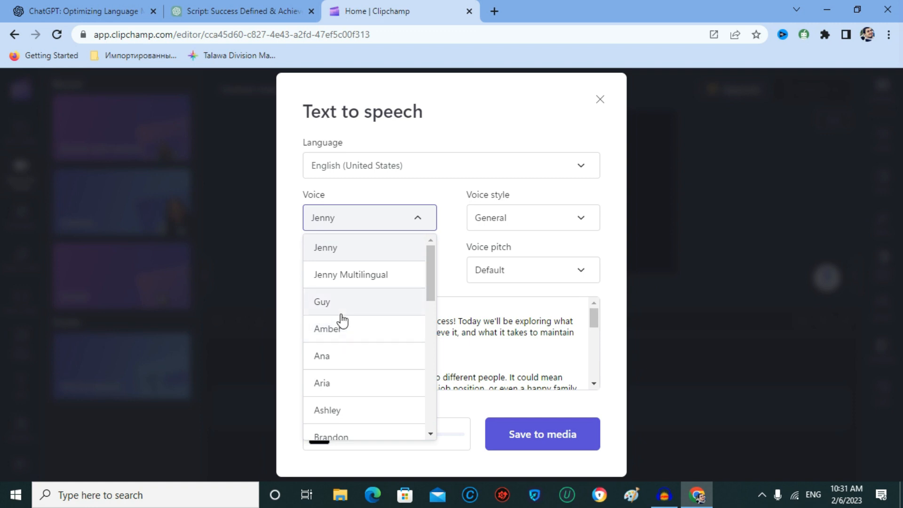
pyautogui.click(330, 255)
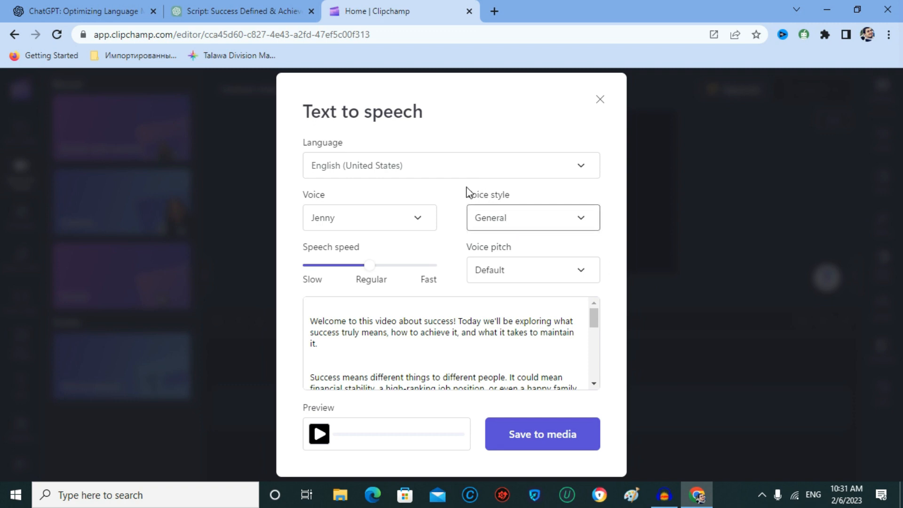
pyautogui.click(500, 221)
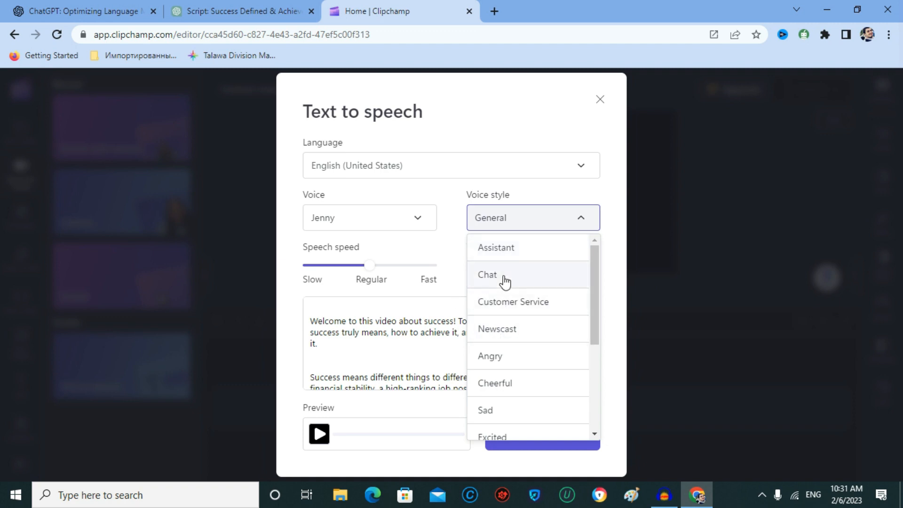
pyautogui.scroll(-4, 500, 333)
pyautogui.scroll(4, 500, 333)
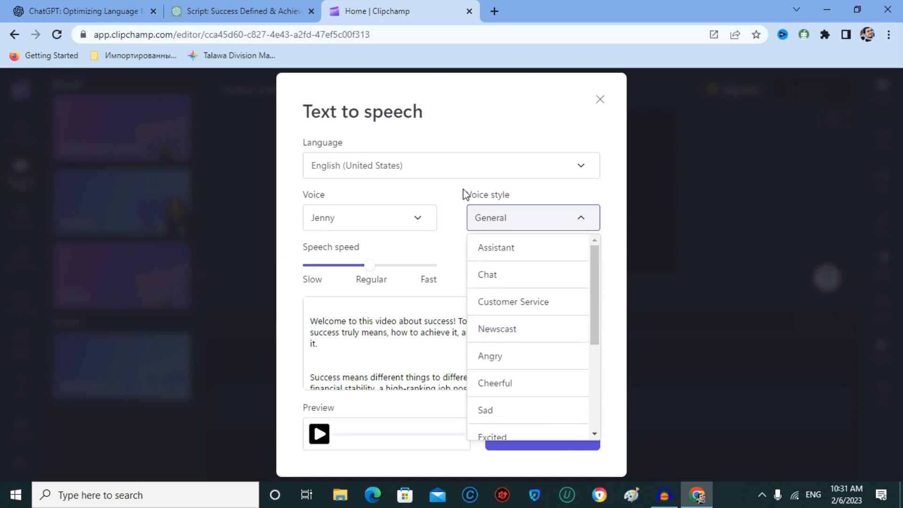
pyautogui.click(448, 192)
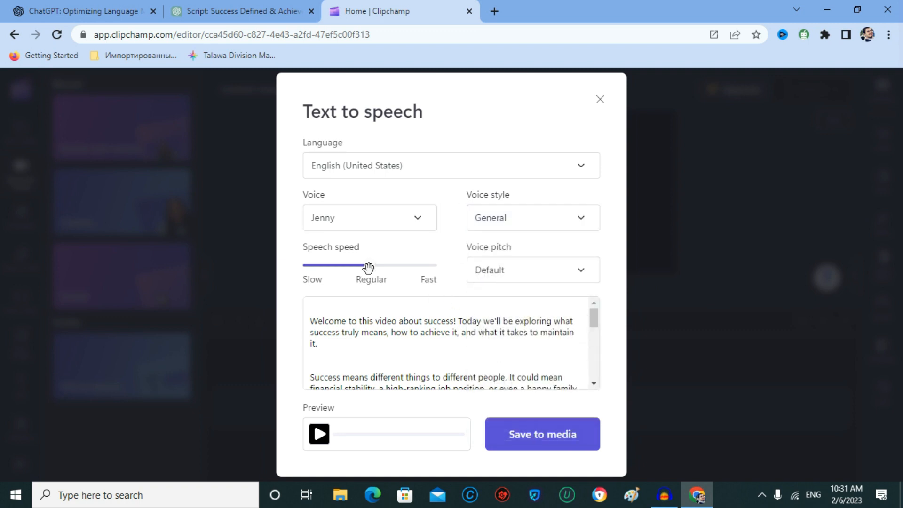
# Set speech speed slightly below Regular, keep Default pitch, and play a preview
pyautogui.moveTo(367, 259); pyautogui.dragTo(354, 274)
pyautogui.click(523, 269)
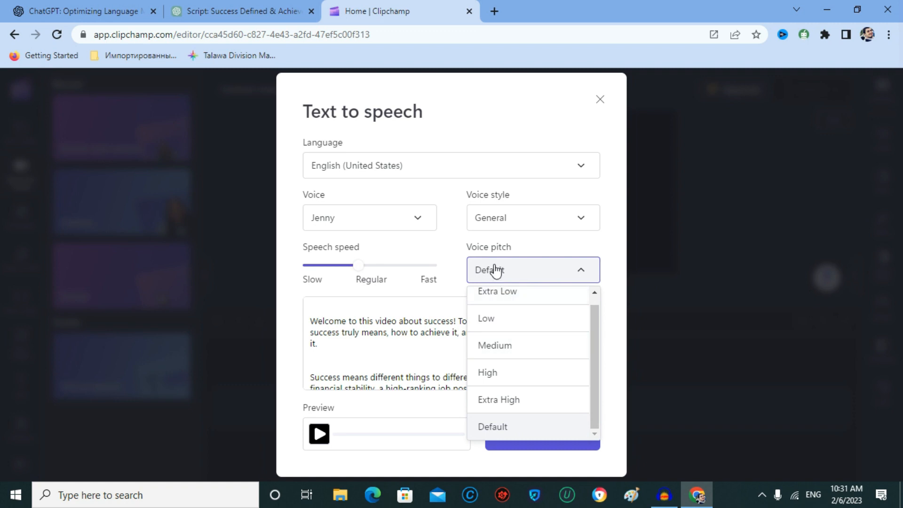
pyautogui.click(446, 252)
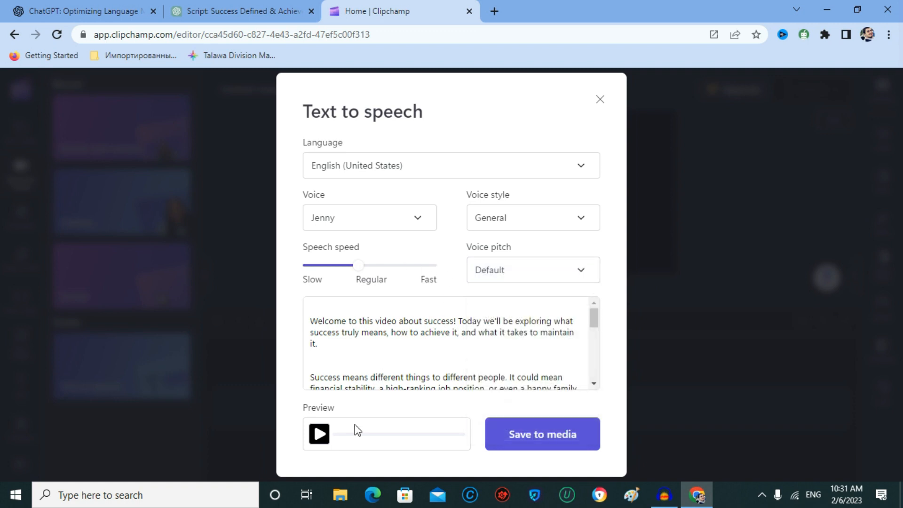
pyautogui.click(316, 436)
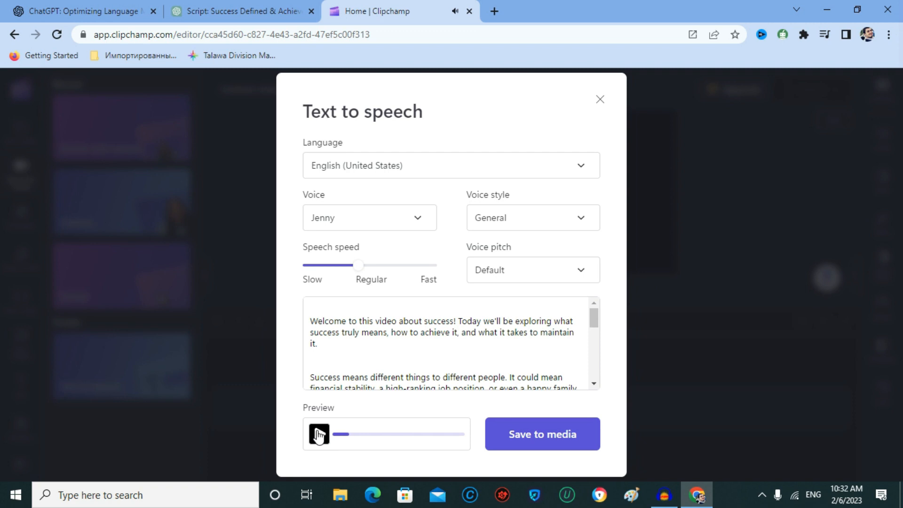
# Switch the narrator voice to Aria and preview it
pyautogui.click(319, 434)
pyautogui.click(358, 226)
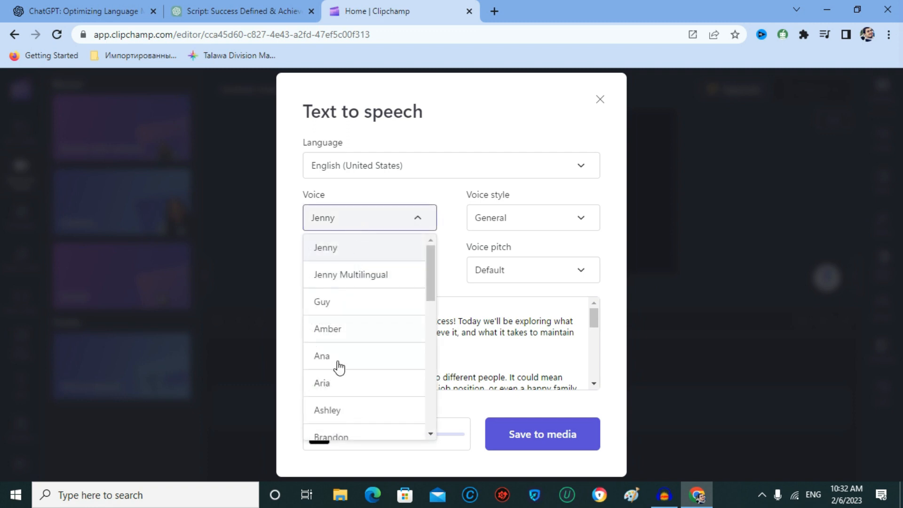
pyautogui.click(327, 385)
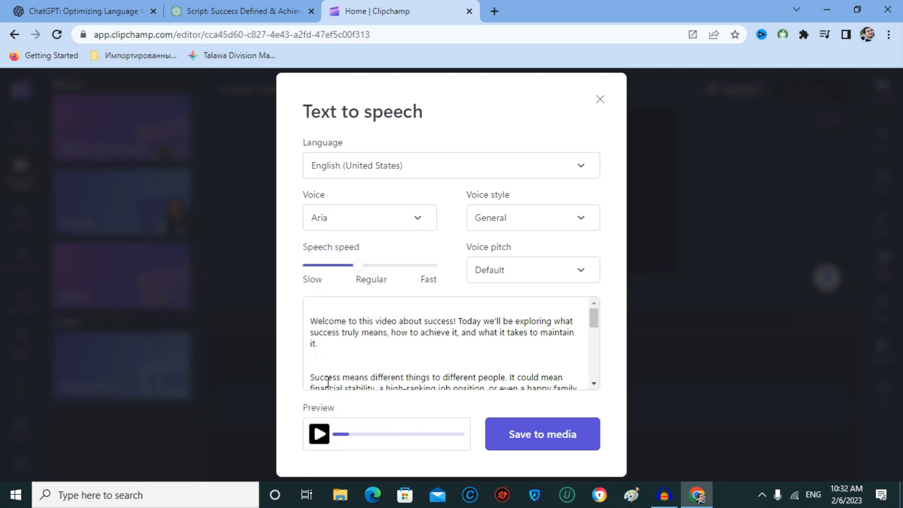
pyautogui.click(319, 435)
pyautogui.click(320, 437)
# Set the voice style to Sad and preview Aria again
pyautogui.click(495, 216)
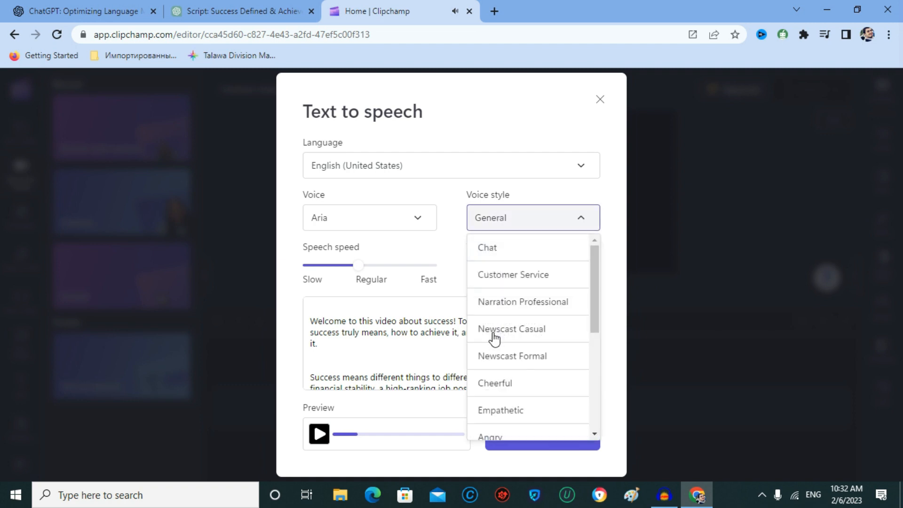
pyautogui.scroll(-2, 496, 377)
pyautogui.scroll(-1, 496, 380)
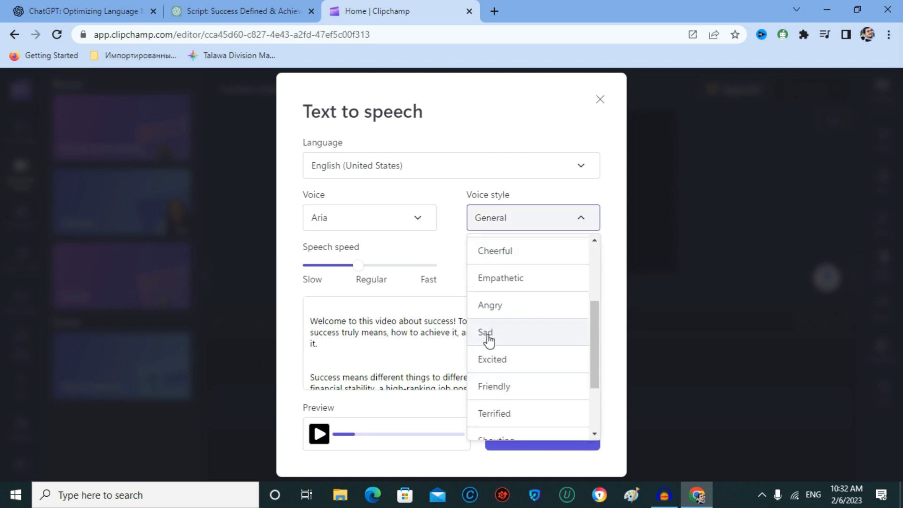
pyautogui.click(488, 337)
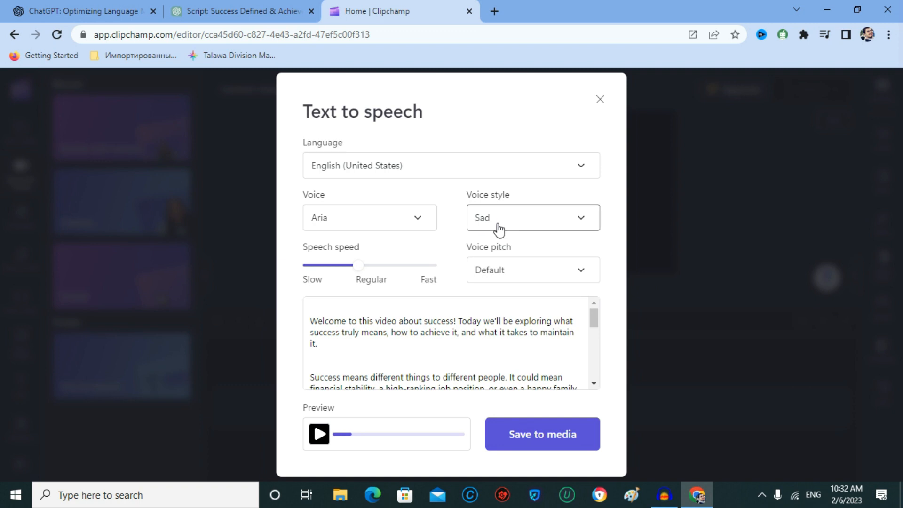
pyautogui.click(317, 436)
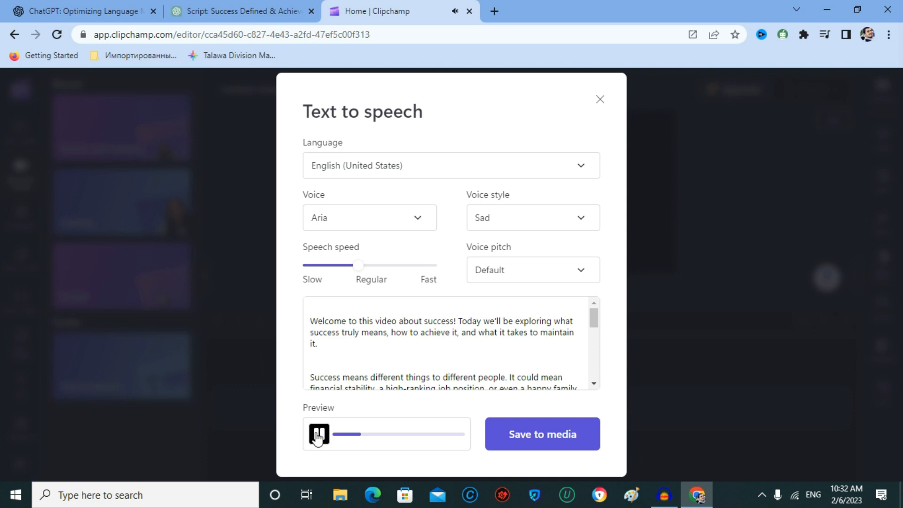
# Stop the Aria Sad-style narration preview
pyautogui.click(318, 436)
# Save the 1:34 voiceover to media, add it to the timeline, and switch to Audacity
pyautogui.click(545, 441)
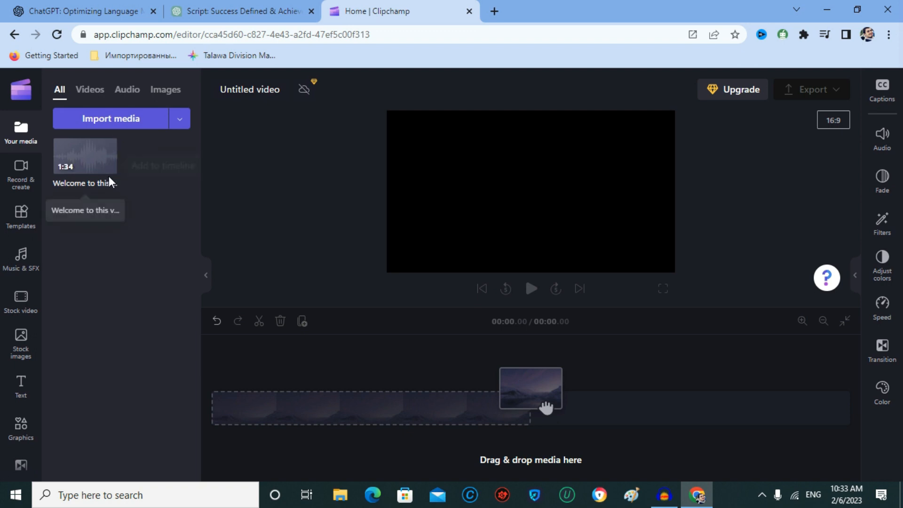
pyautogui.moveTo(109, 167)
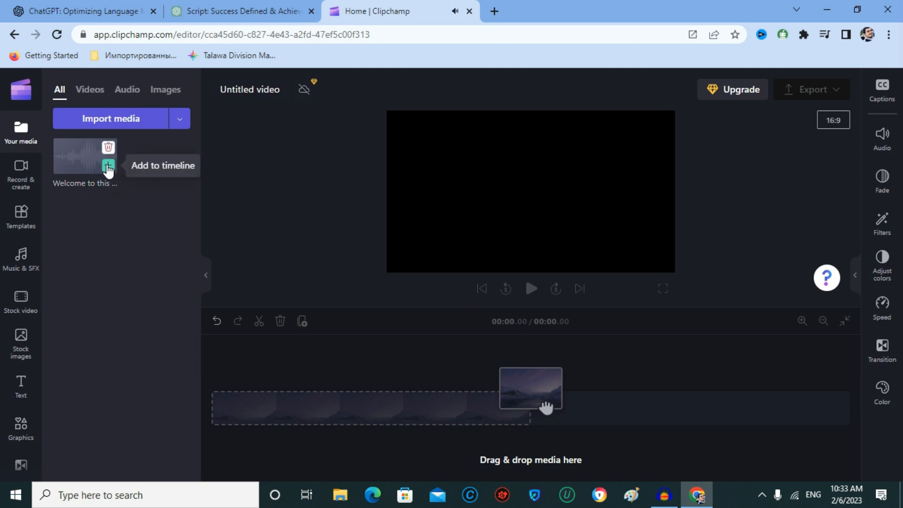
pyautogui.click(108, 169)
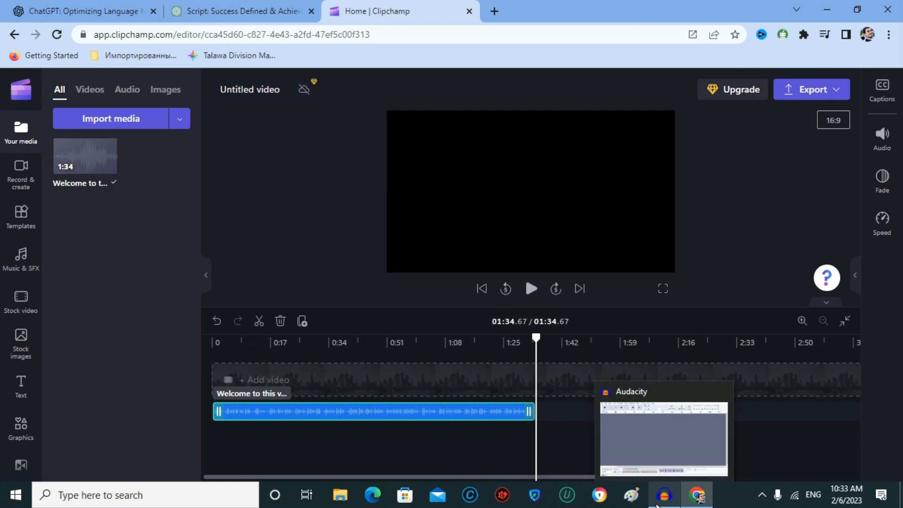
pyautogui.click(661, 499)
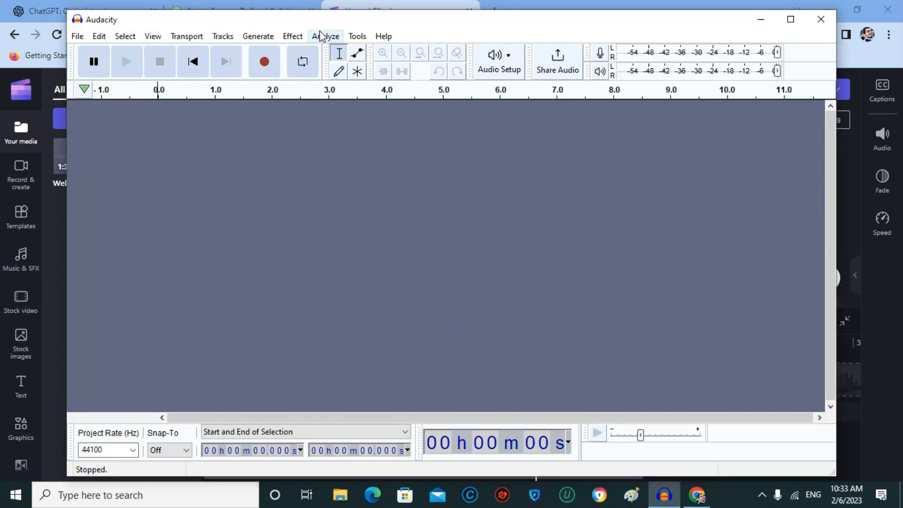
# Place Audacity beside Clipchamp, start recording, and play the 1:34 narration from the beginning
pyautogui.moveTo(315, 21); pyautogui.dragTo(336, 26)
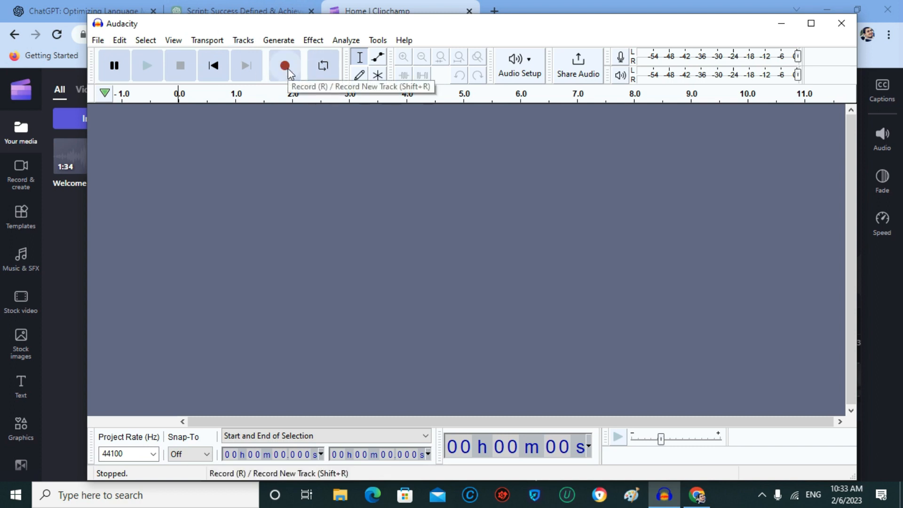
pyautogui.moveTo(262, 24); pyautogui.dragTo(666, 53)
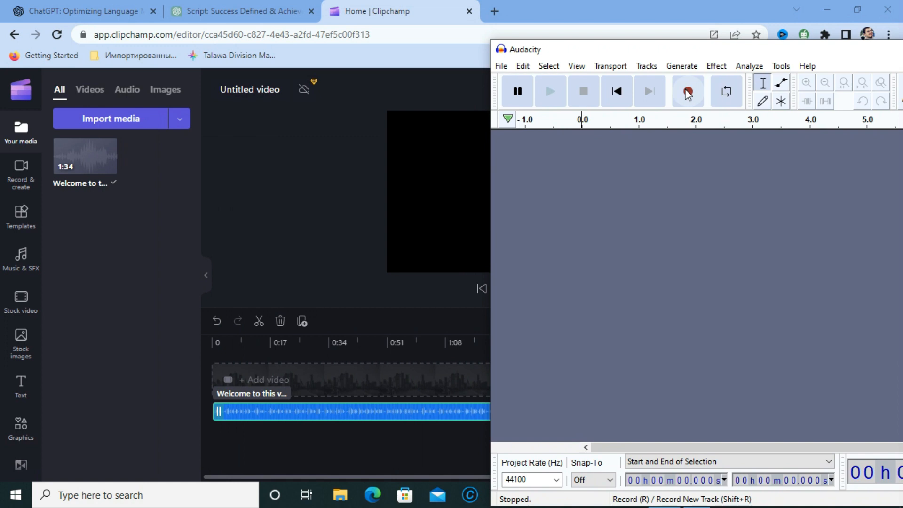
pyautogui.click(686, 97)
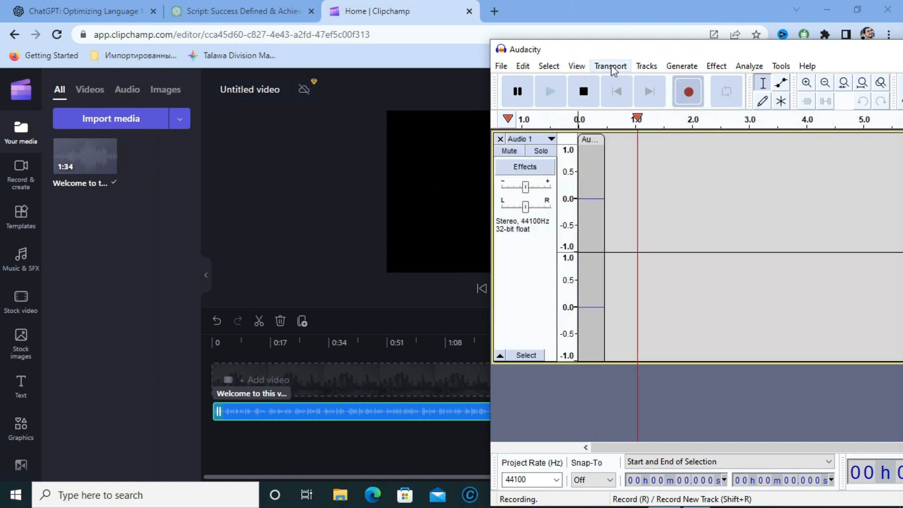
pyautogui.moveTo(604, 56); pyautogui.dragTo(848, 130)
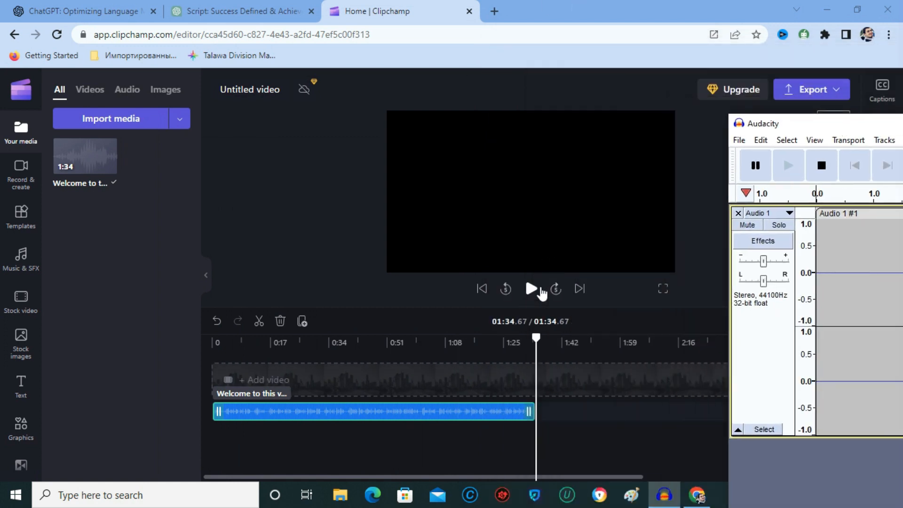
pyautogui.click(530, 292)
pyautogui.click(530, 297)
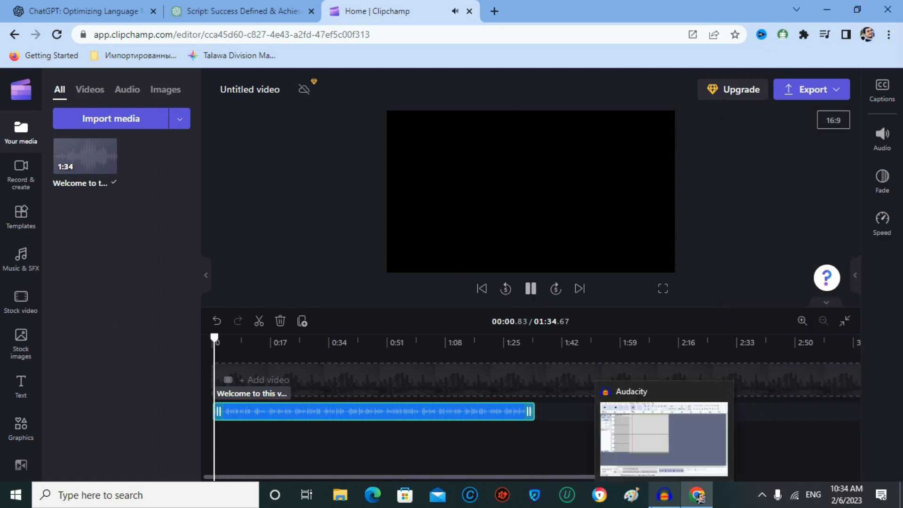
# Stop the Audacity recording at about 28 seconds and pause the Clipchamp voiceover playback
pyautogui.click(667, 499)
pyautogui.moveTo(818, 132); pyautogui.dragTo(161, 66)
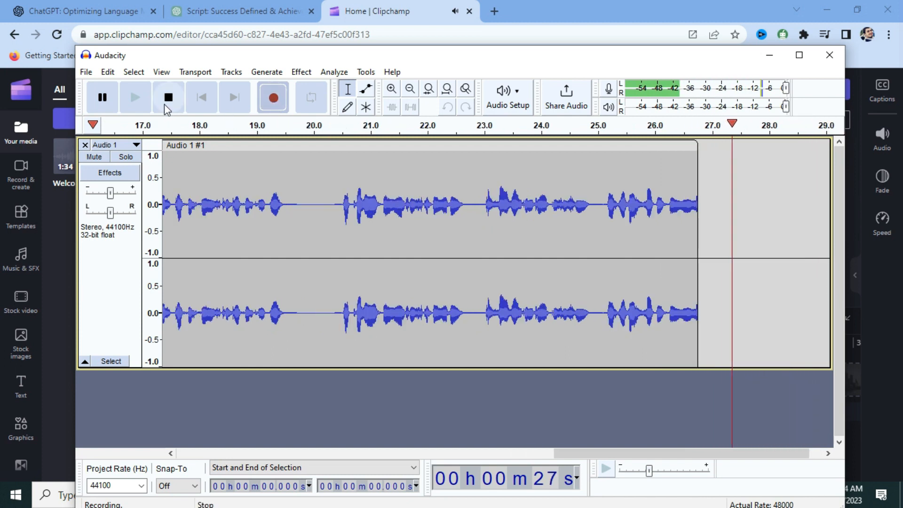
pyautogui.click(174, 100)
pyautogui.moveTo(484, 57); pyautogui.dragTo(544, 433)
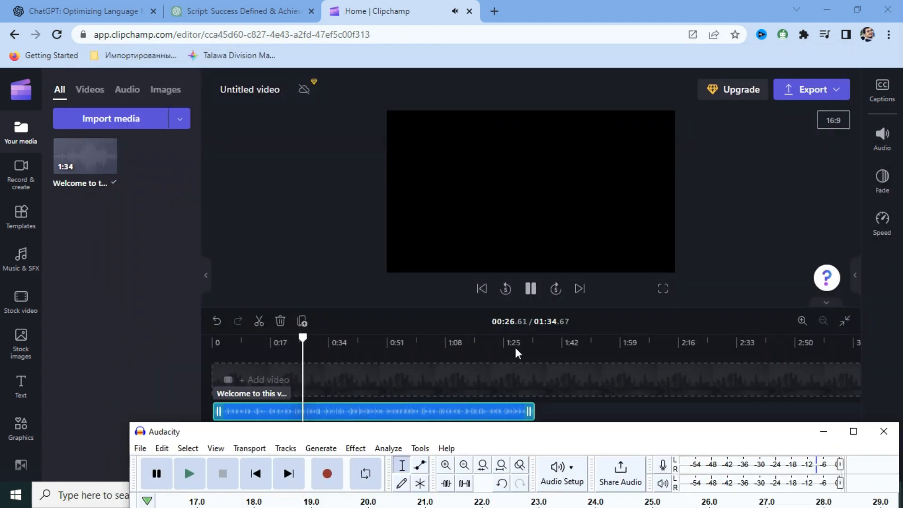
pyautogui.click(530, 288)
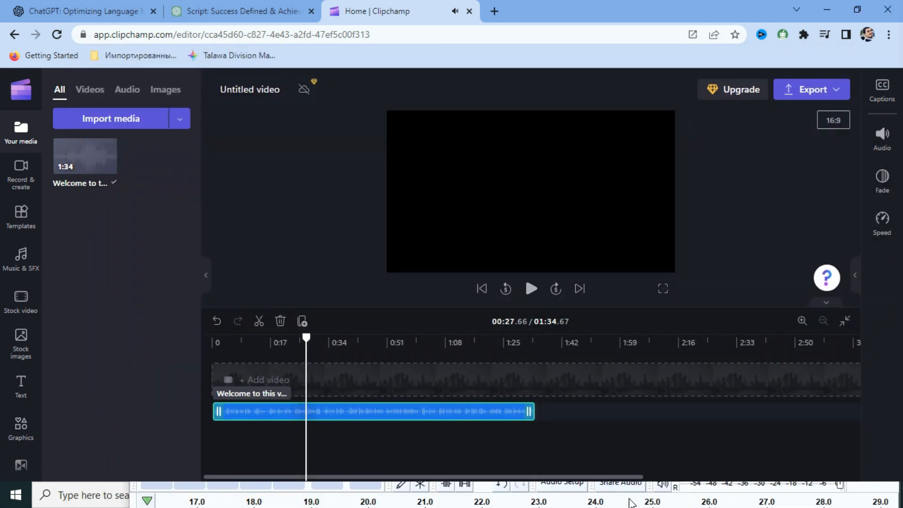
# Play back the new Audio 1 recording in Audacity to review it, then stop playback
pyautogui.click(595, 499)
pyautogui.press('space')
pyautogui.moveTo(539, 437); pyautogui.dragTo(450, 98)
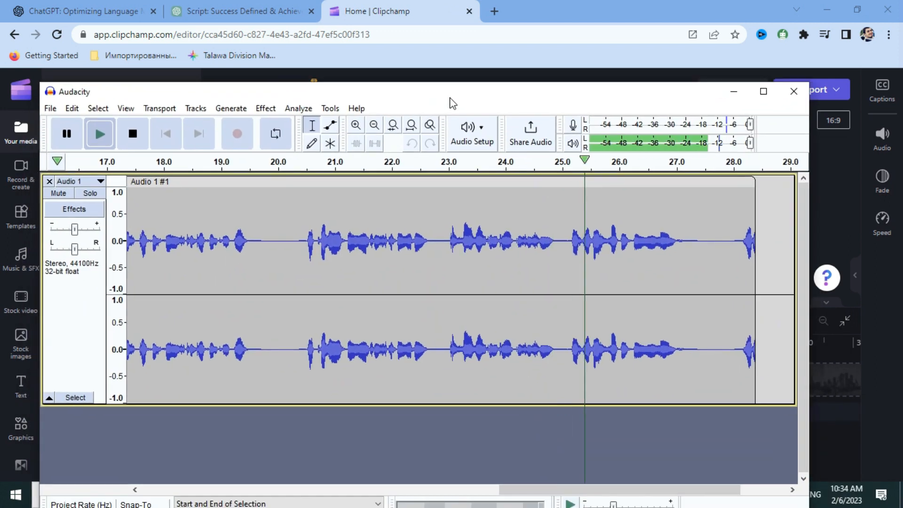
pyautogui.click(136, 136)
pyautogui.click(51, 108)
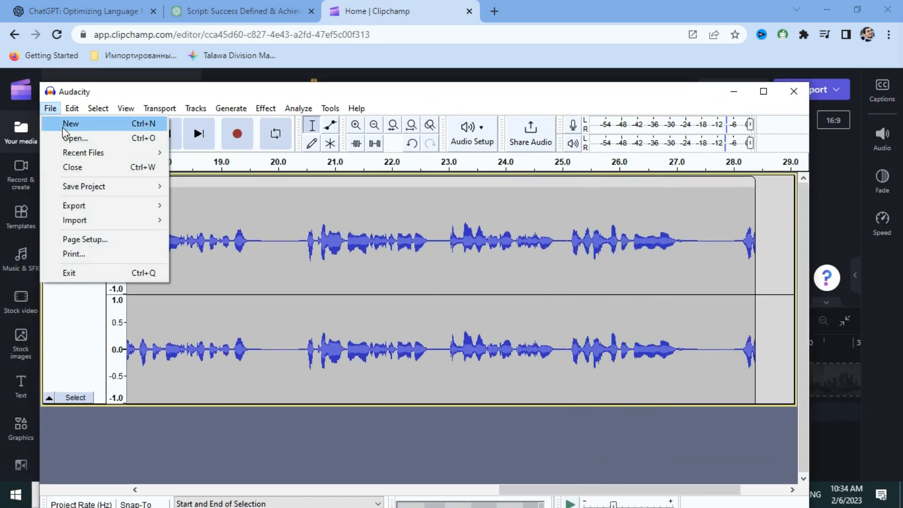
# Export the recording as the MP3 file rrr on the Desktop, leaving metadata tags blank
pyautogui.moveTo(76, 210)
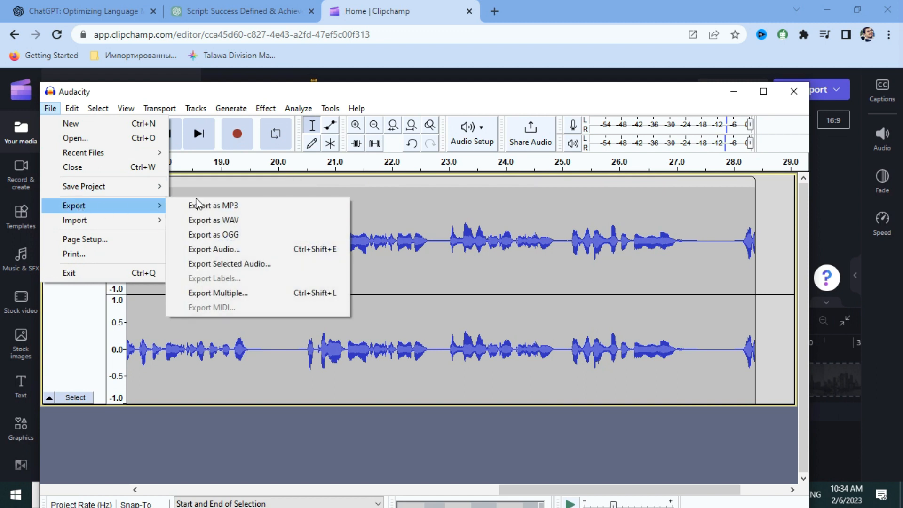
pyautogui.click(207, 205)
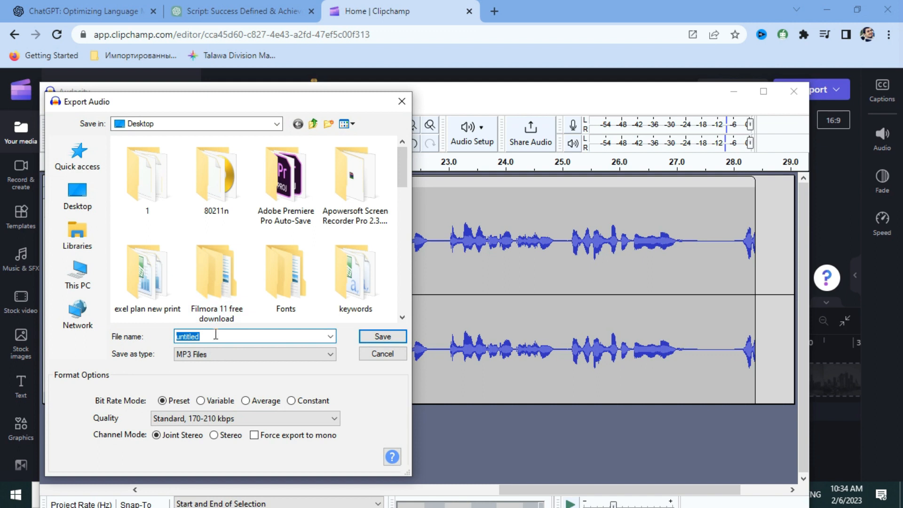
pyautogui.press('BackSpace')
pyautogui.click(91, 201)
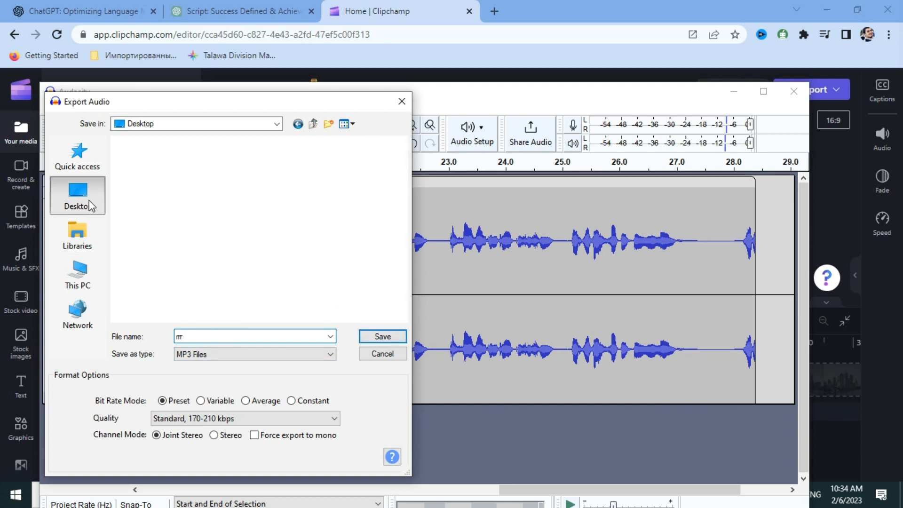
pyautogui.click(383, 336)
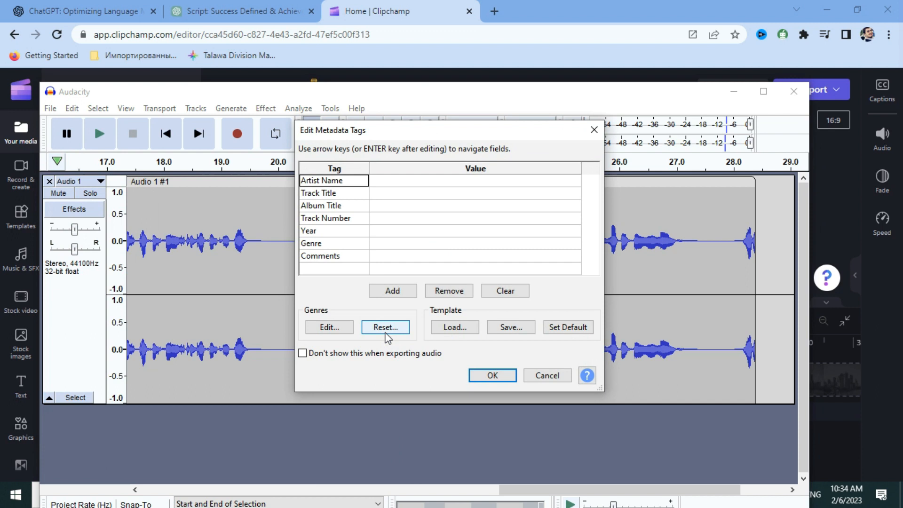
pyautogui.click(500, 383)
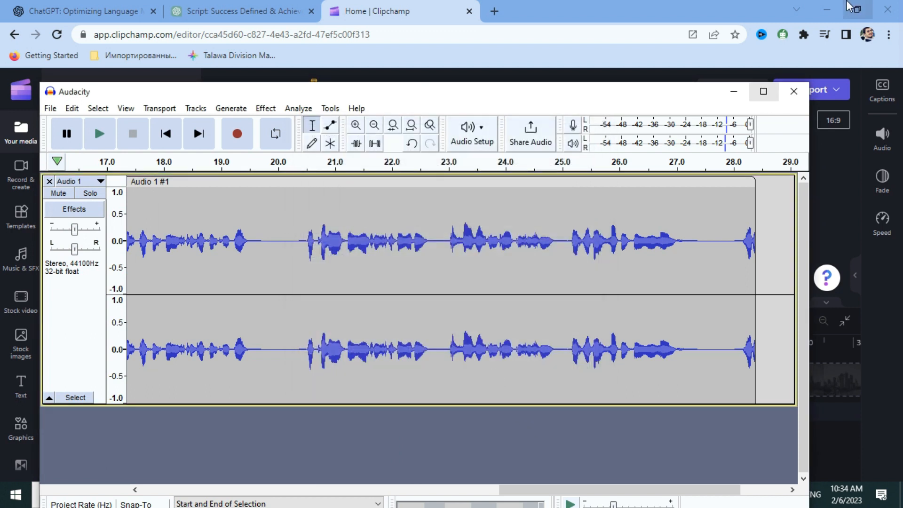
# Open the exported rrr MP3 from the desktop in Groove Music and pause it at 0:19
pyautogui.click(827, 11)
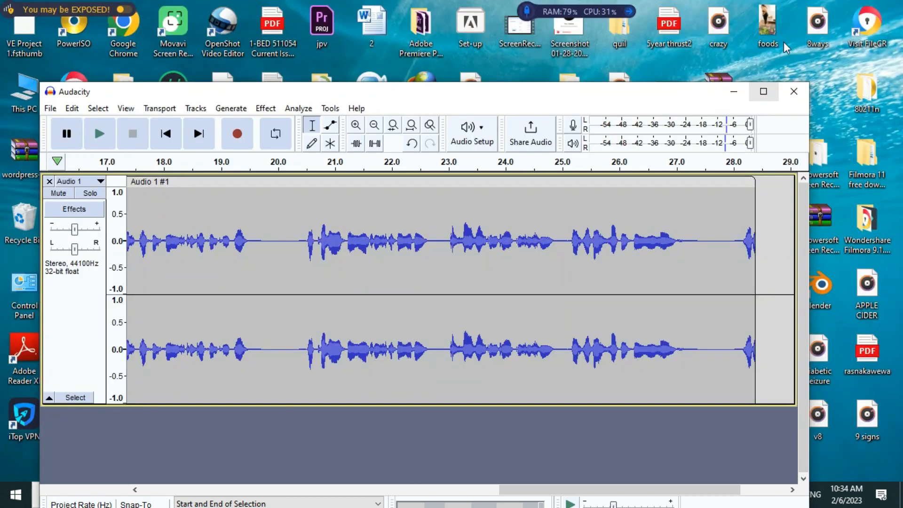
pyautogui.click(735, 92)
pyautogui.doubleClick(420, 286)
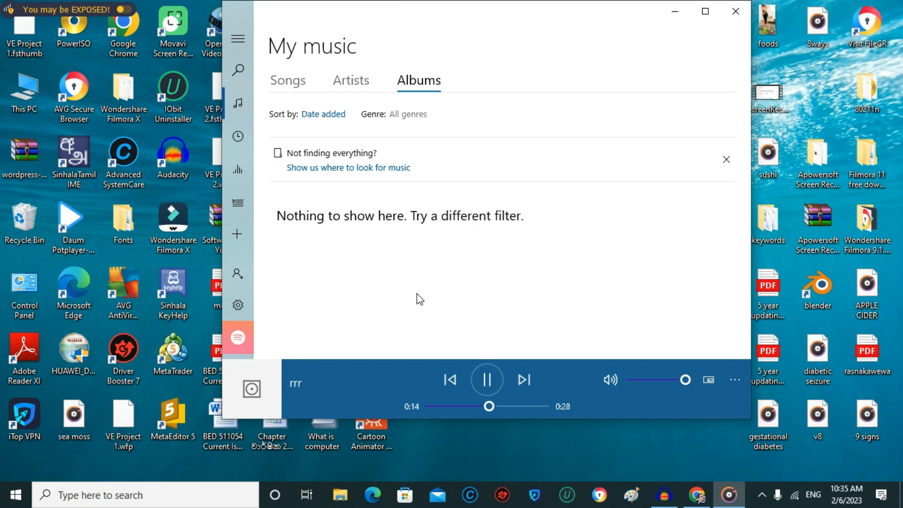
pyautogui.click(488, 381)
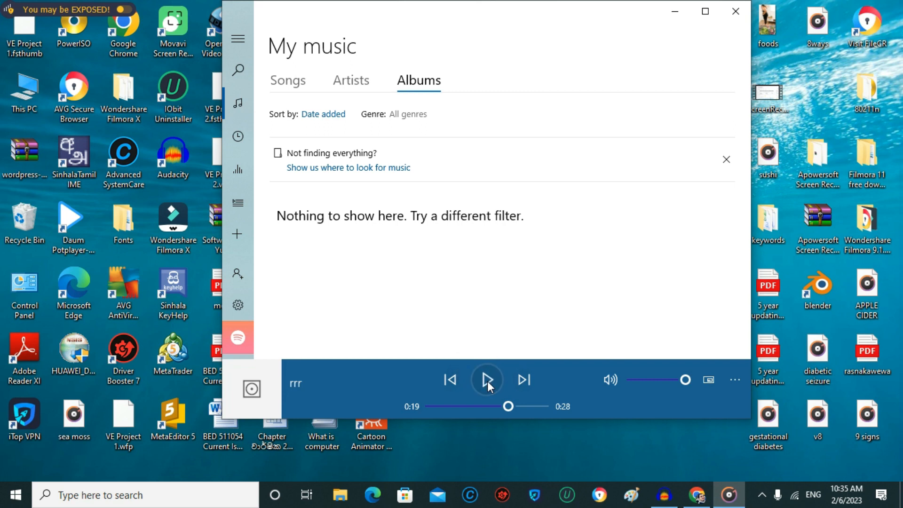